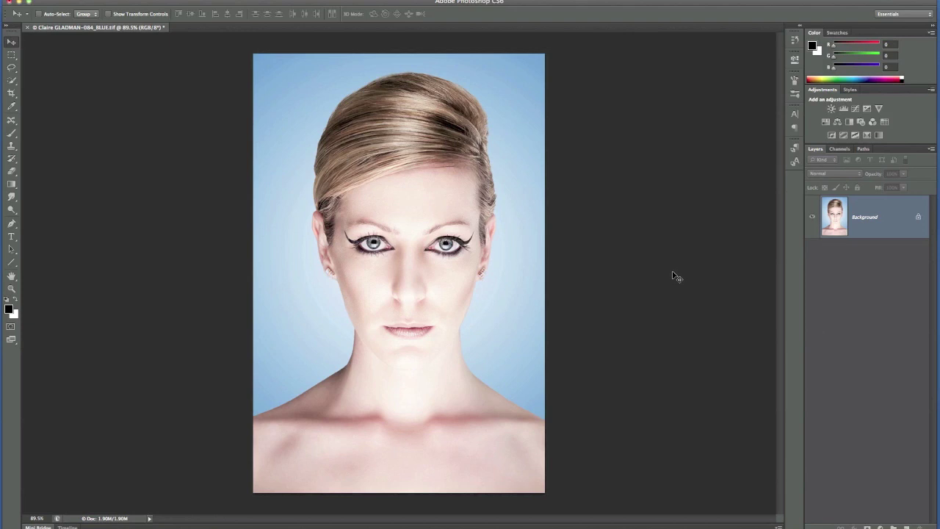
Copy the portrait from the top down to the neck onto a new layer named 'head'
key(m)
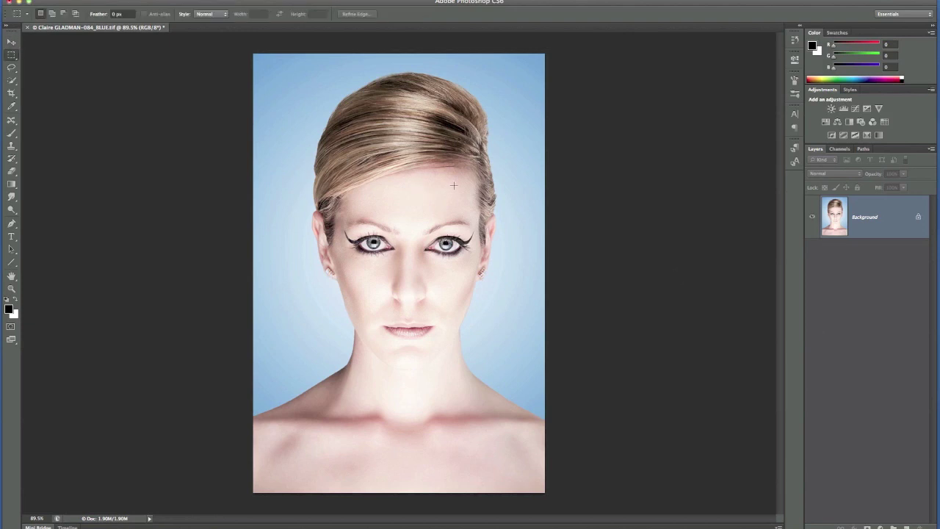
drag(245, 46, 586, 374)
key(ctrl+j)
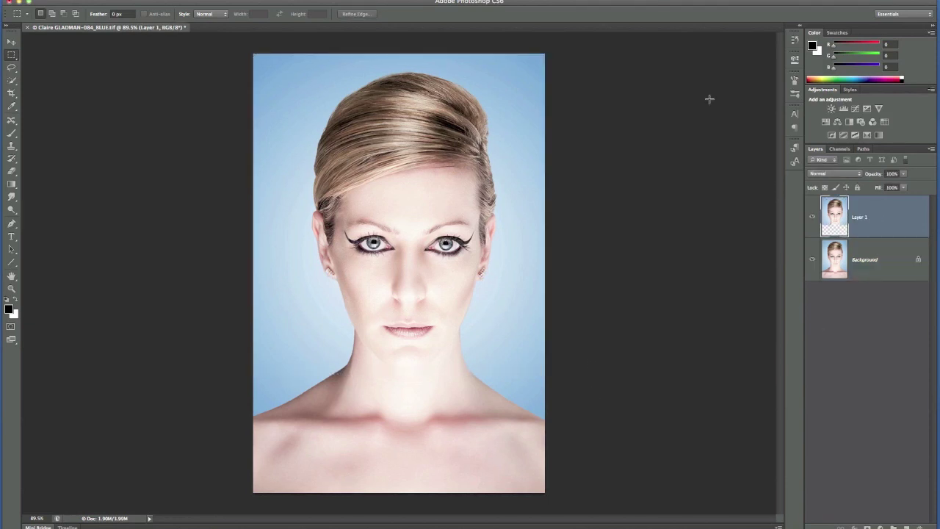
double_click(861, 219)
text(head)
key(Return)
Copy the portrait from Background down to the shoulder line onto a new layer named 'shoulders'
click(848, 269)
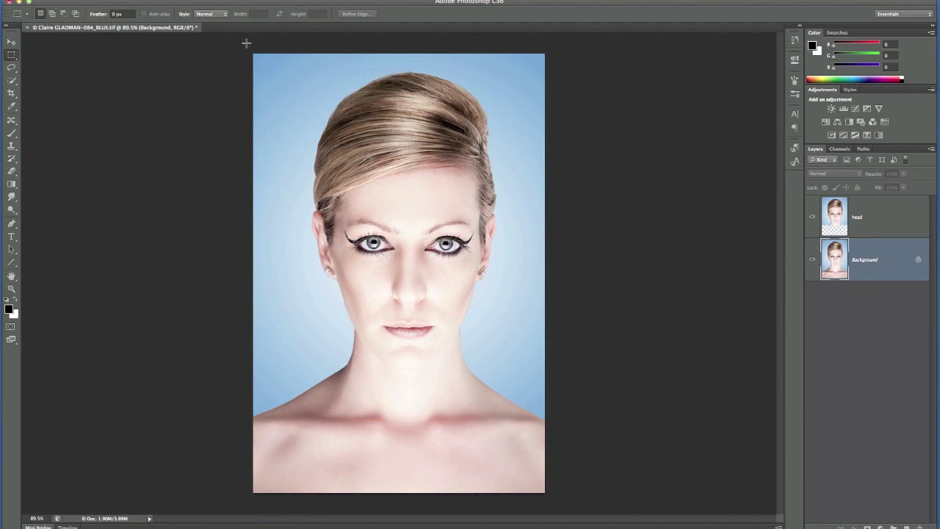
drag(239, 43, 614, 412)
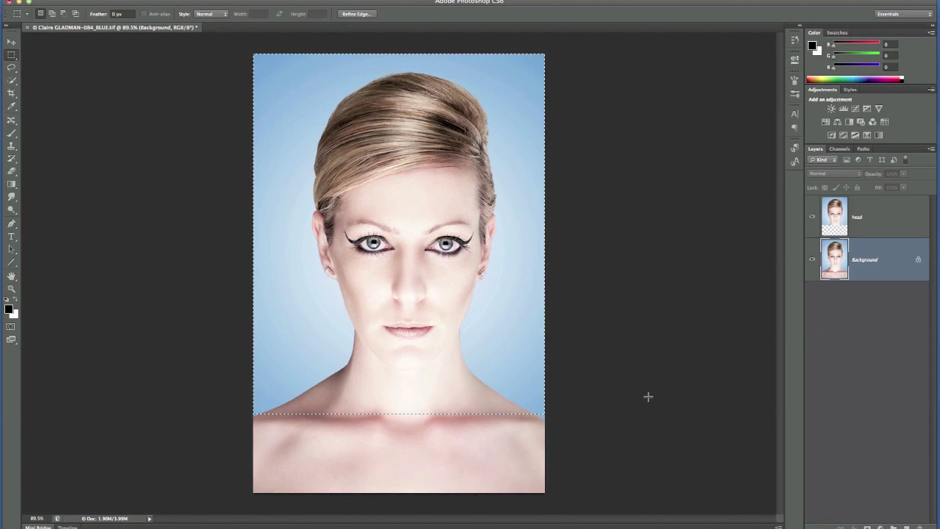
key(ctrl+j)
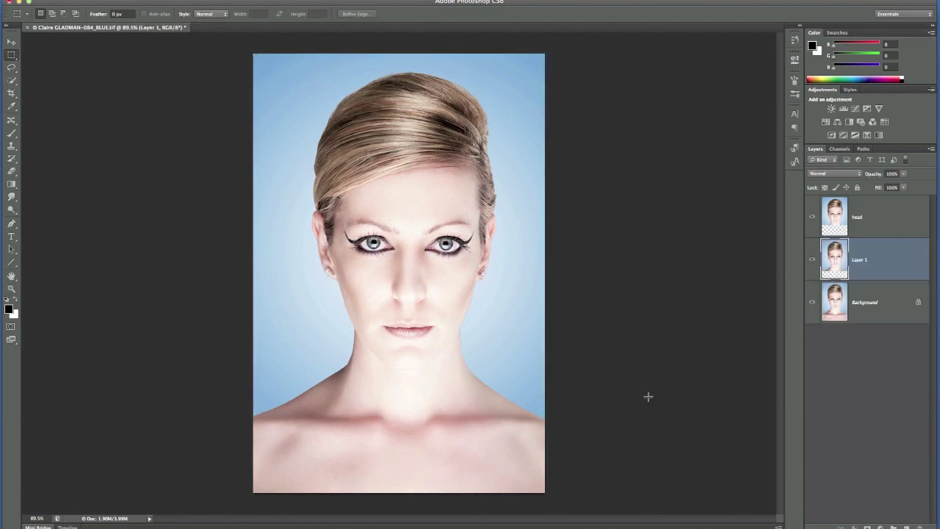
double_click(859, 260)
text(nhoulders)
key(Return)
key(v)
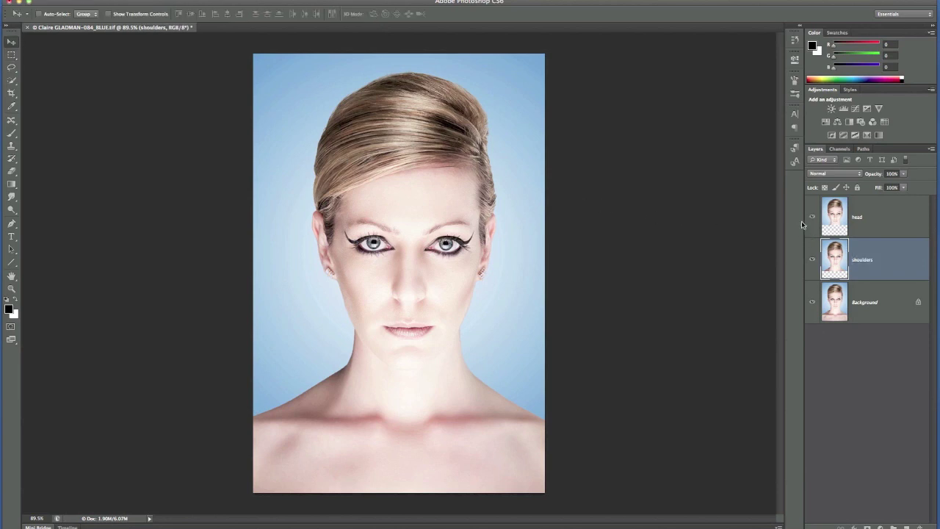
Nudge the head layer slightly upward, then make the shoulders layer active
click(887, 214)
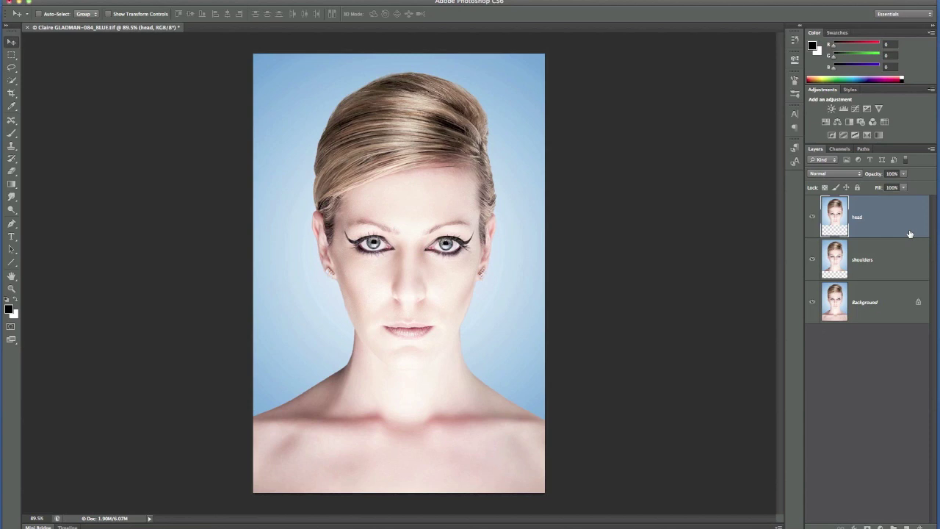
key(Up)
key(Up)
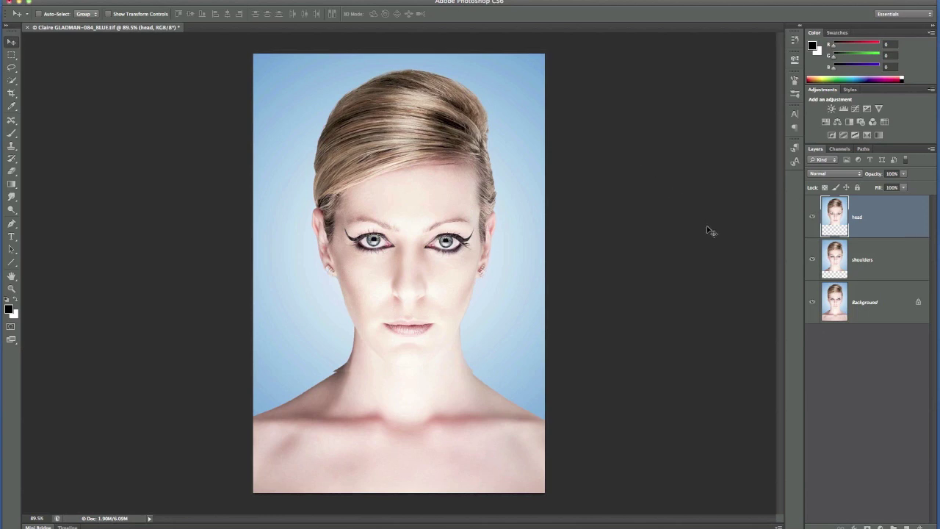
click(882, 262)
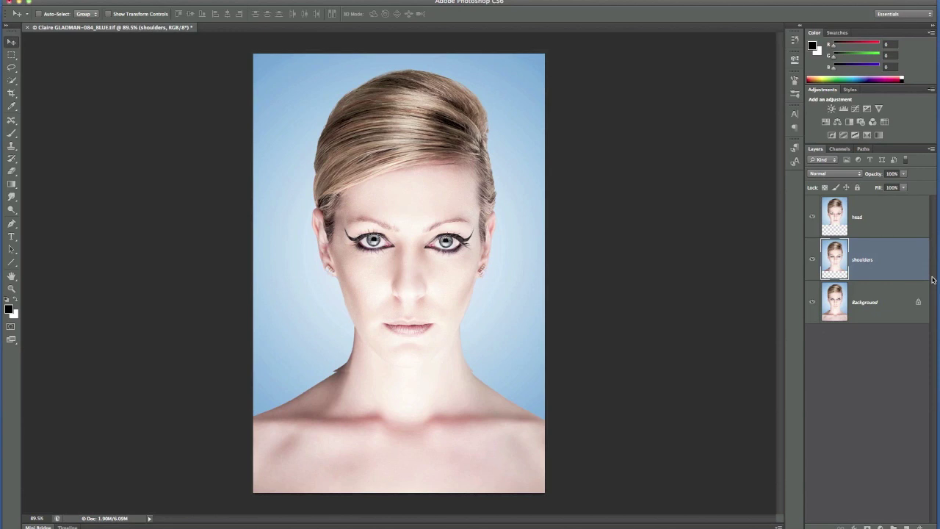
Stretch the shoulders layer upward to about 106% height, then check the neck join
key(ctrl+t)
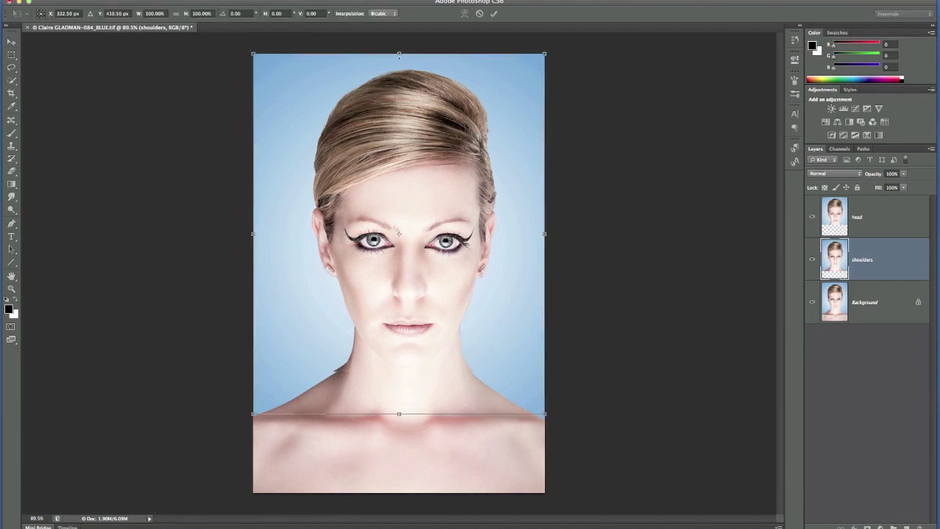
drag(399, 53, 409, 32)
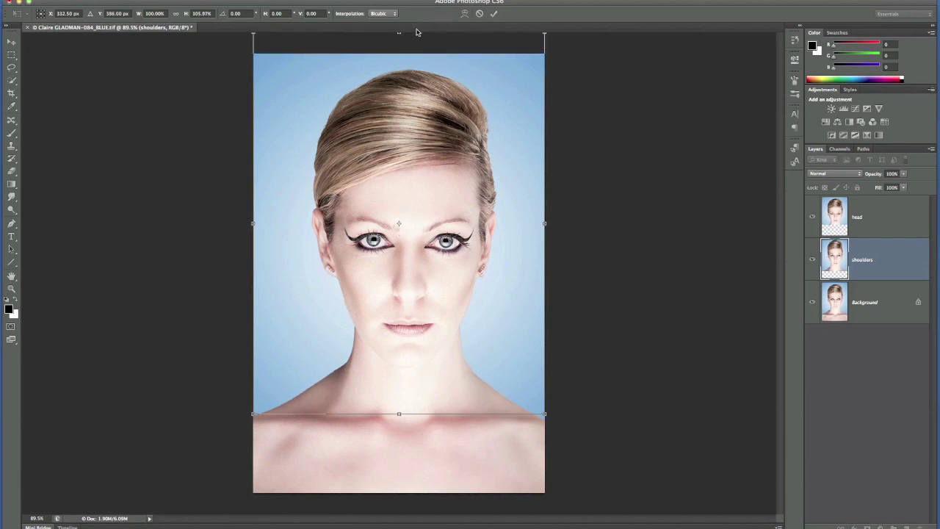
key(Return)
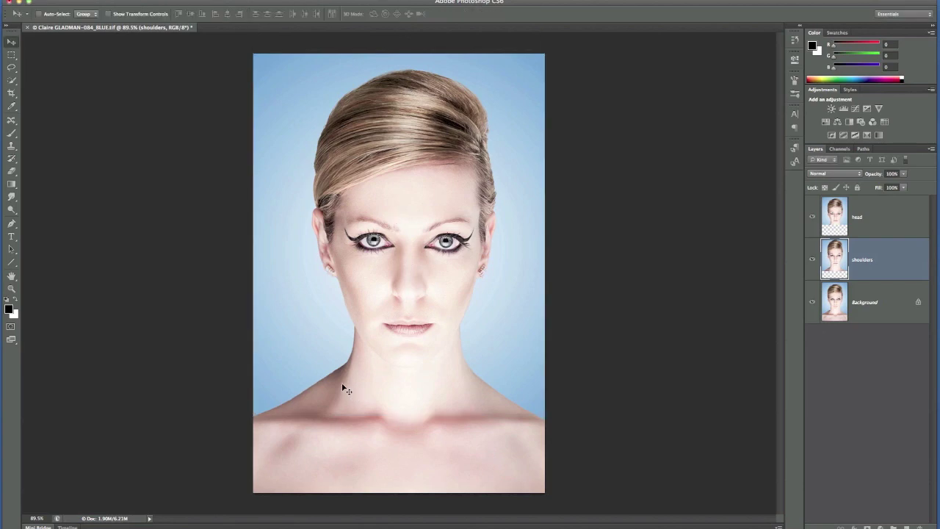
drag(353, 387, 325, 367)
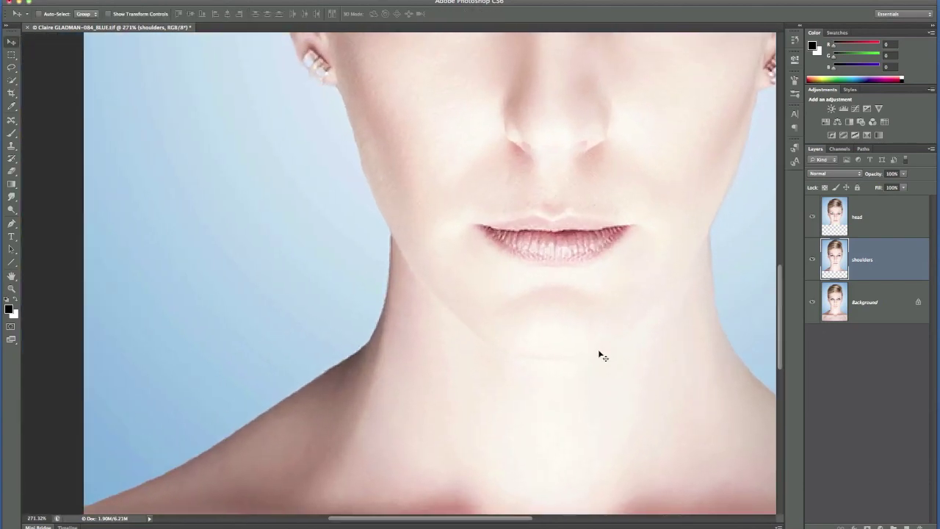
drag(499, 276, 460, 267)
key(ctrl+0)
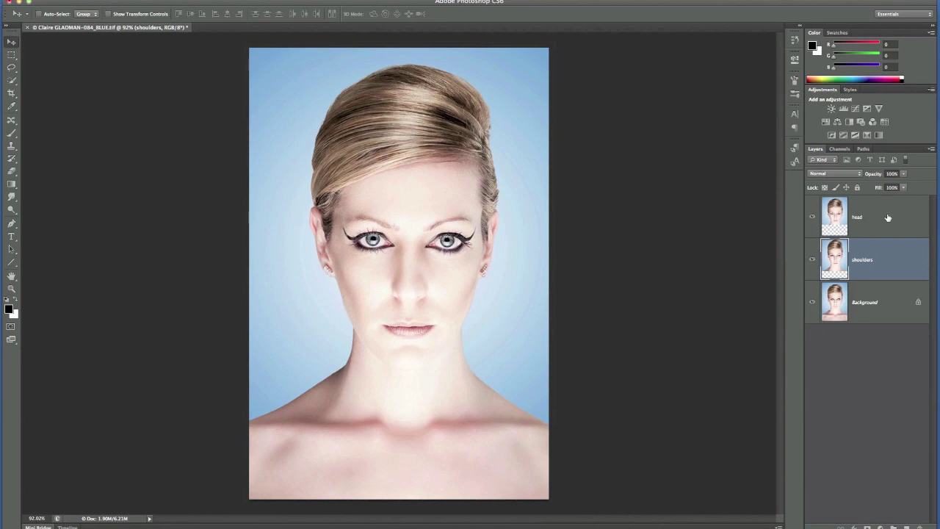
Group head and shoulders, toggle the group to compare, then delete it and duplicate Background as Layer 1
shift+click(886, 222)
key(ctrl+g)
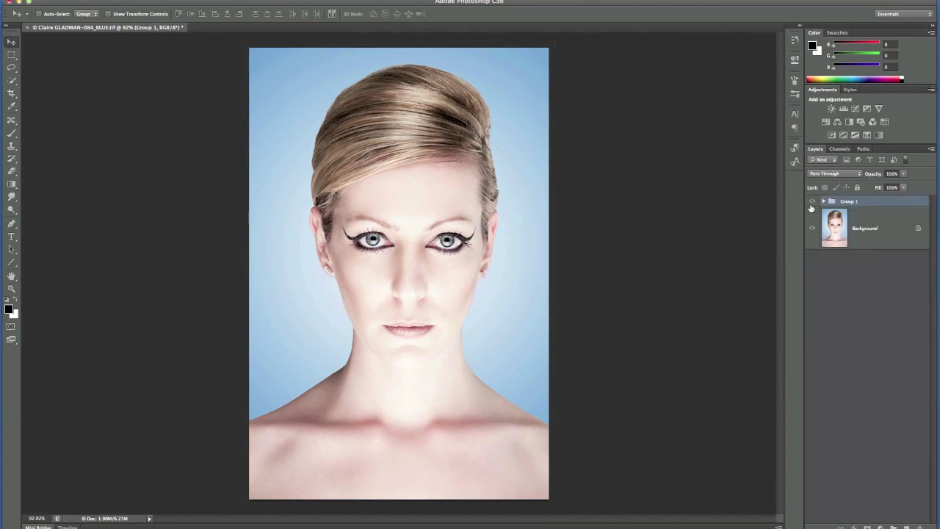
click(812, 204)
click(812, 204)
click(812, 203)
click(812, 203)
click(811, 203)
click(812, 203)
click(811, 203)
click(812, 203)
click(812, 203)
click(811, 204)
drag(873, 202, 920, 527)
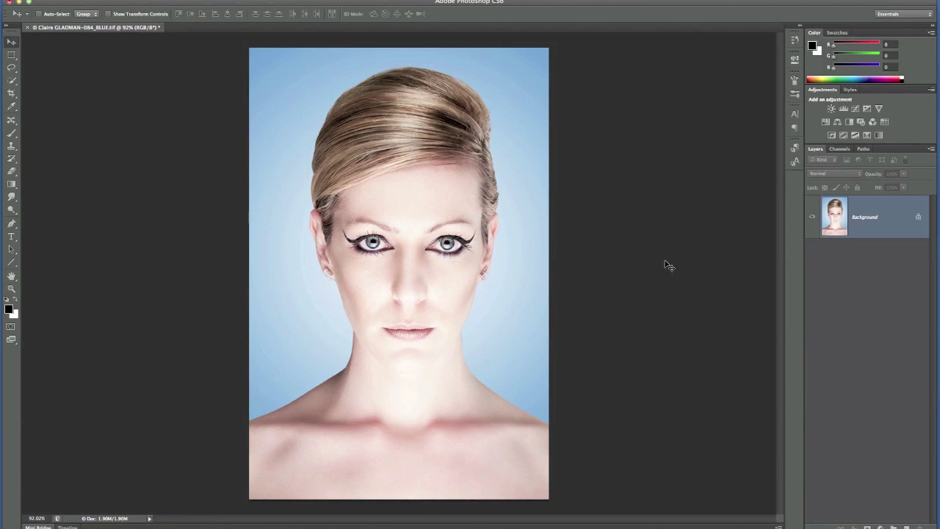
key(ctrl+j)
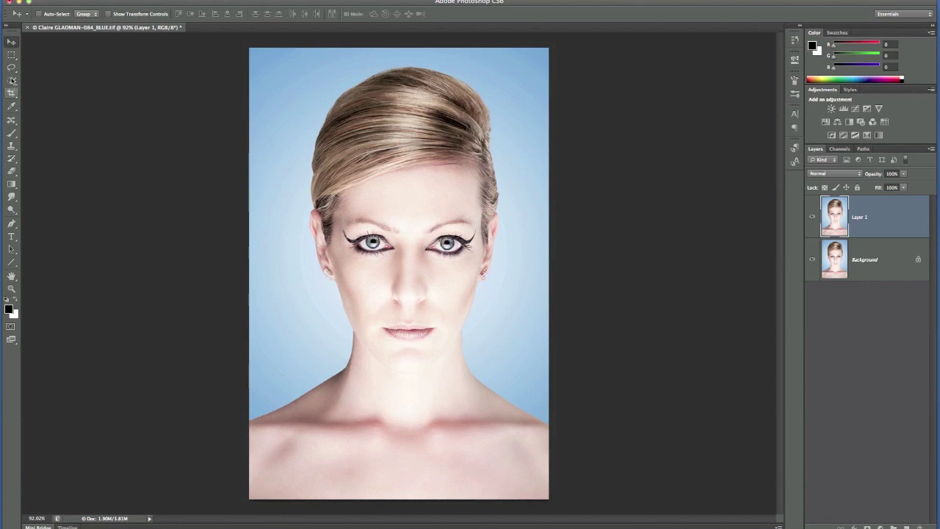
Choose the Content-Aware Move Tool from the healing tools flyout
key(j)
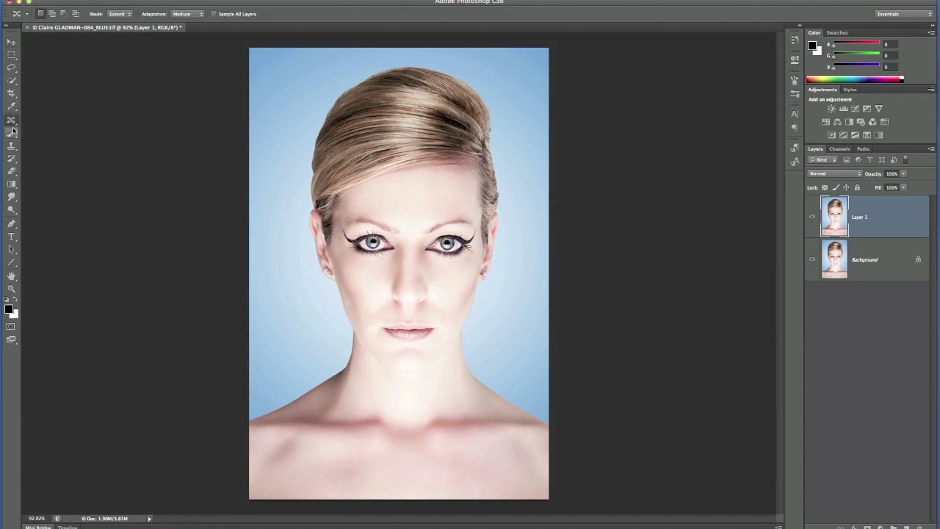
click(11, 122)
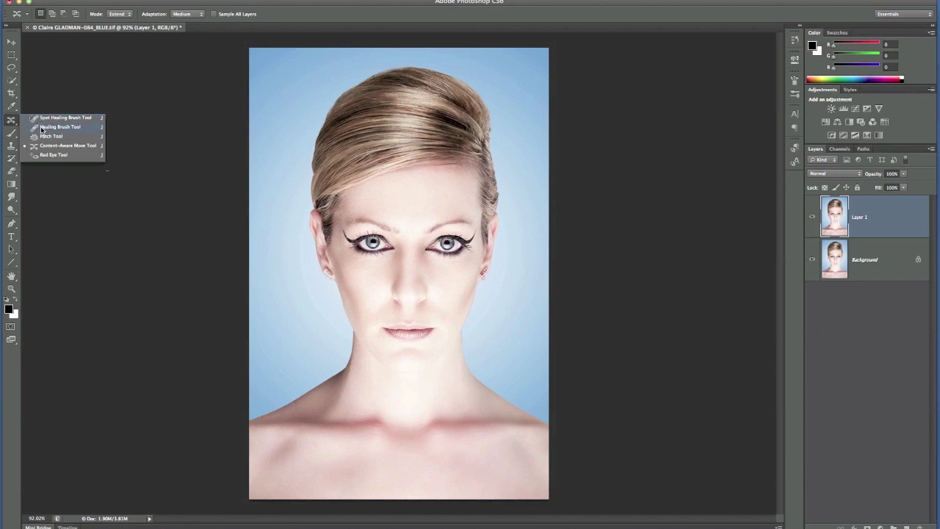
click(88, 147)
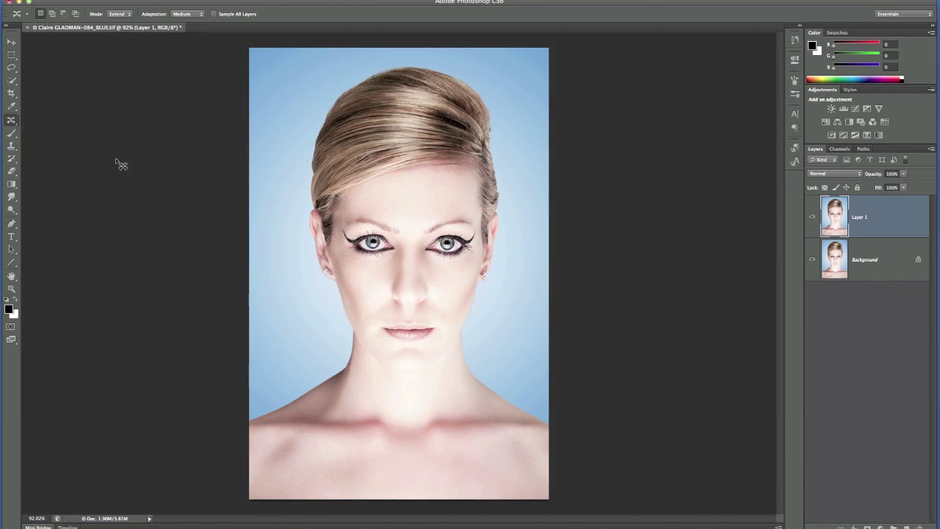
click(130, 16)
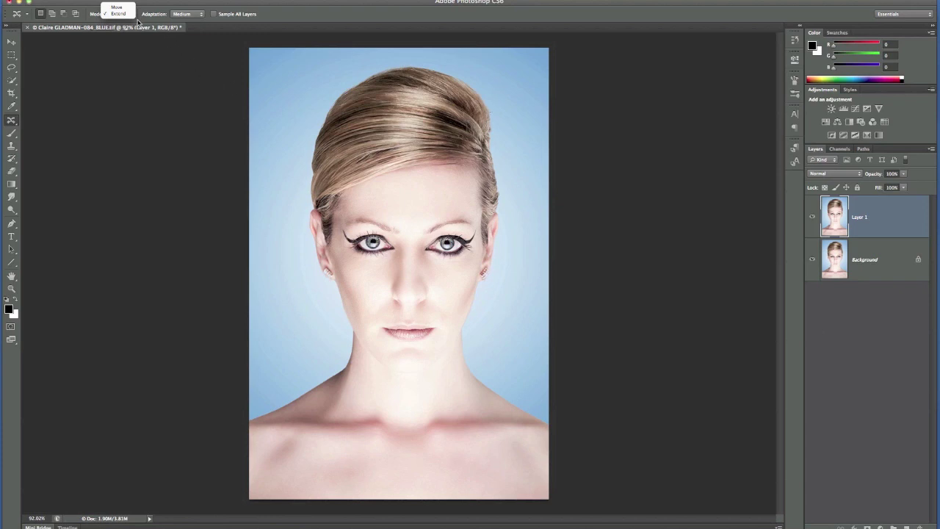
click(198, 112)
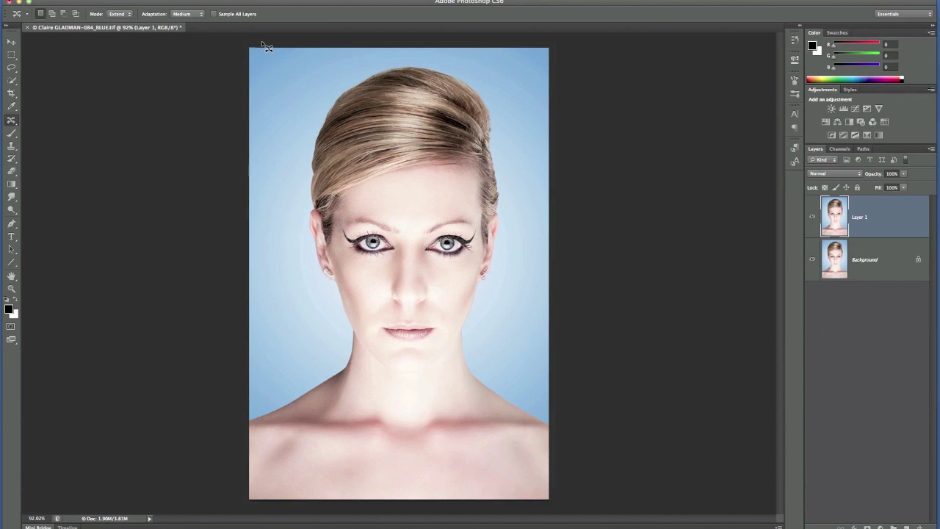
Lasso the head, drag it upward with Content-Aware Move Extend to lengthen the neck, then deselect
mouse_move(539, 42)
mouse_down()
mouse_move(569, 139)
mouse_move(566, 256)
mouse_move(551, 294)
mouse_move(507, 344)
mouse_move(426, 378)
mouse_move(370, 367)
mouse_move(283, 296)
mouse_move(176, 109)
mouse_move(103, 125)
mouse_up()
scroll(509, 329, up, 3)
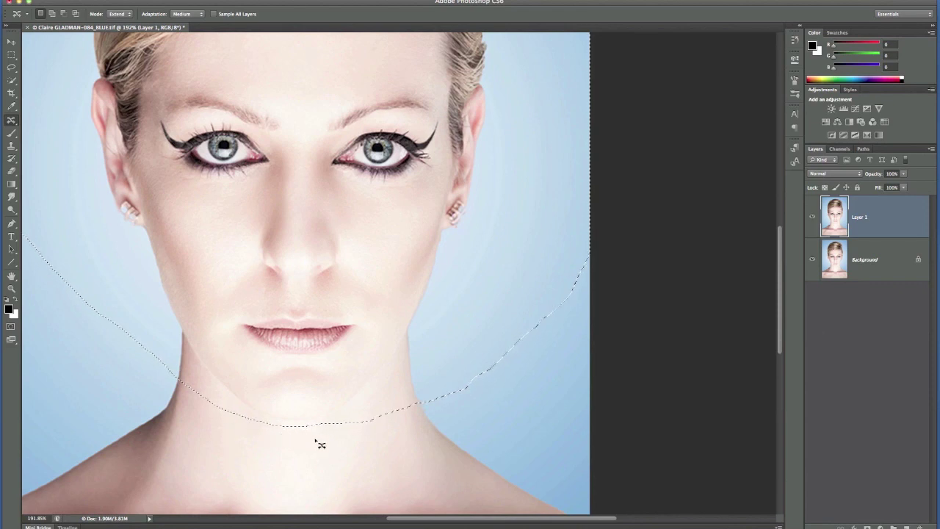
scroll(314, 285, down, 2)
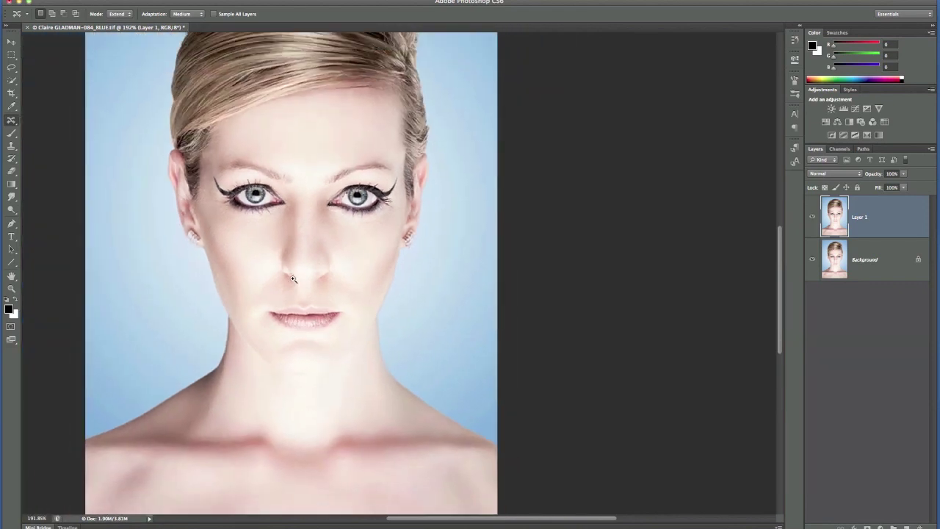
drag(308, 237, 414, 229)
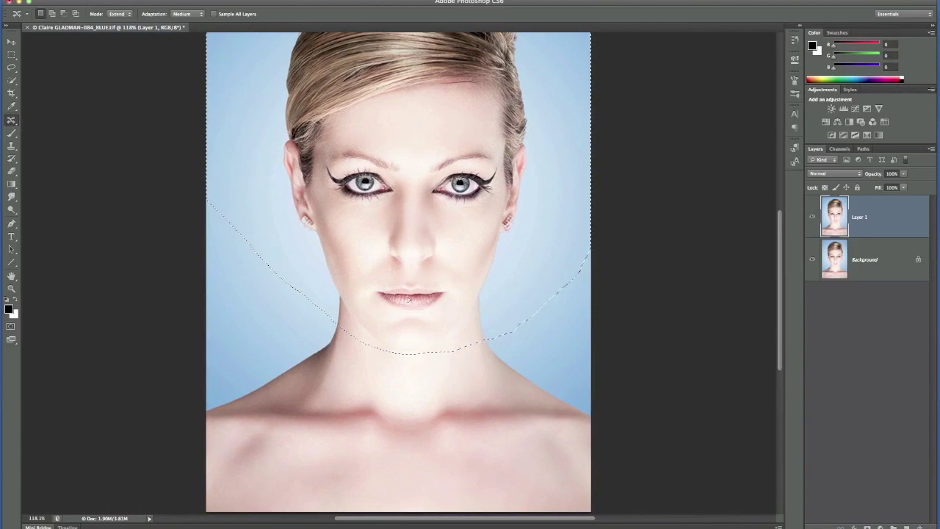
drag(409, 295, 409, 291)
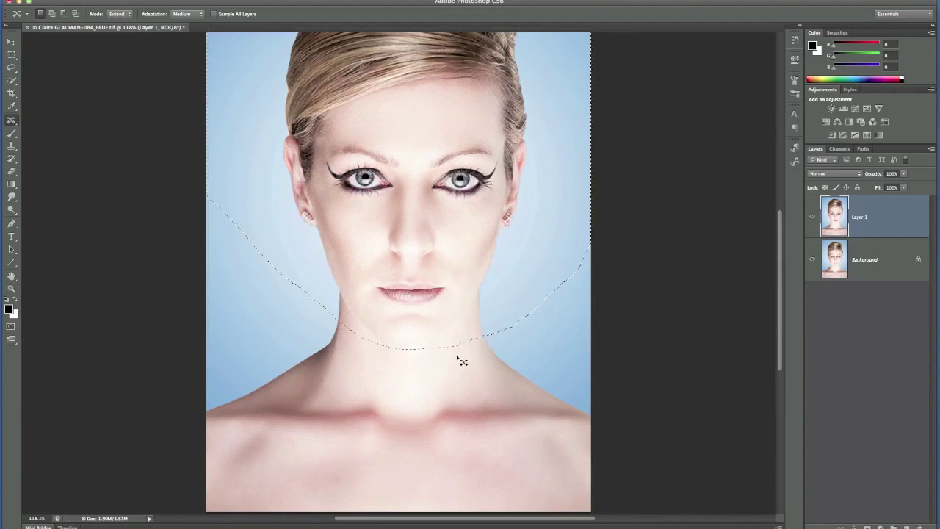
click(459, 358)
drag(434, 260, 420, 257)
click(811, 218)
click(811, 218)
click(810, 218)
click(811, 218)
click(811, 218)
click(811, 218)
click(811, 218)
click(811, 218)
click(811, 218)
click(811, 218)
click(811, 218)
click(811, 218)
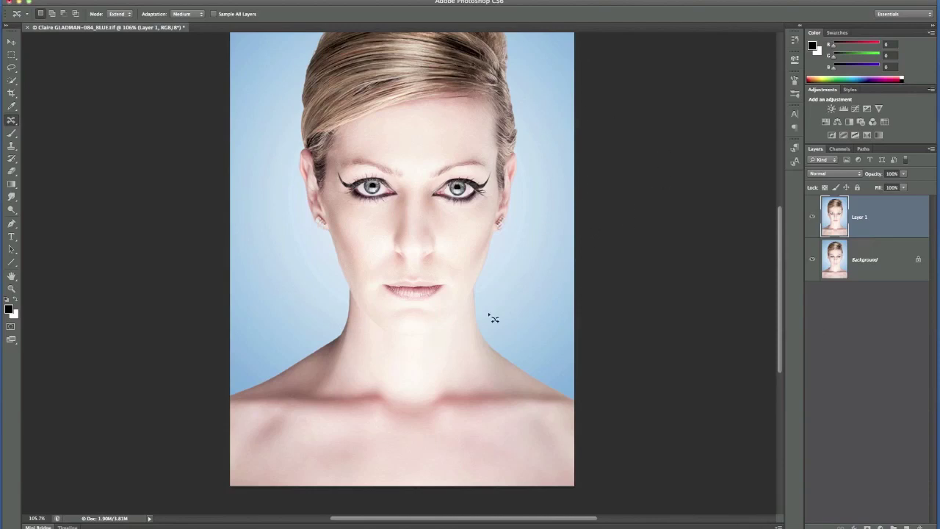
click(812, 218)
click(812, 218)
click(812, 217)
click(812, 219)
click(812, 219)
click(812, 219)
click(812, 219)
click(812, 219)
click(812, 219)
click(812, 218)
click(811, 219)
click(812, 219)
Switch to the desktop where Chrome shows the Adobe Labs Photoshop CS6 Beta page
key(ctrl+Up)
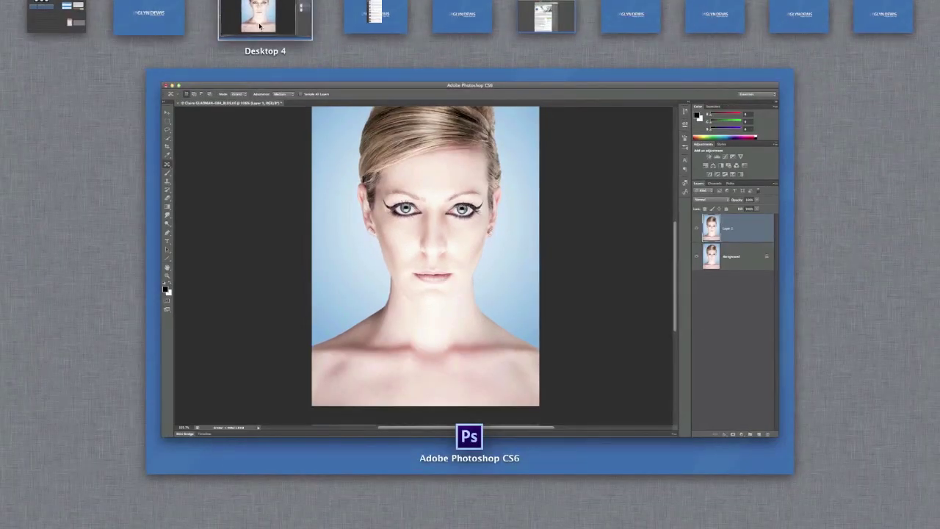
click(500, 40)
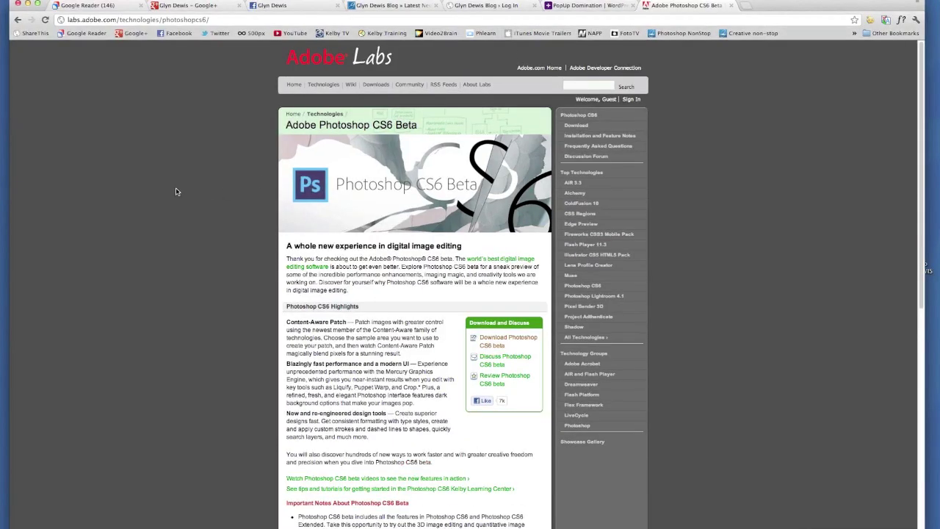